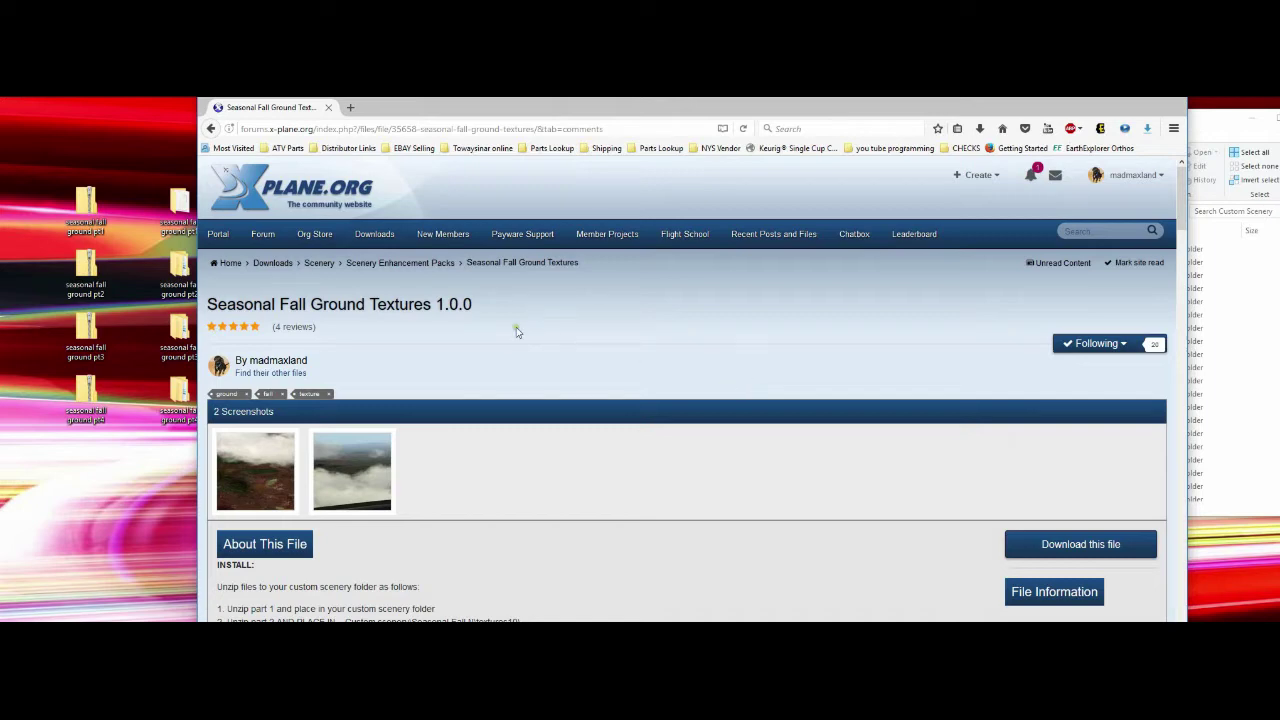
Review the Seasonal Fall Ground Textures 1.0.0 title and its first texture screenshot
{"action": "left_click_drag", "start_coordinate": [208, 304], "coordinate": [463, 360]}
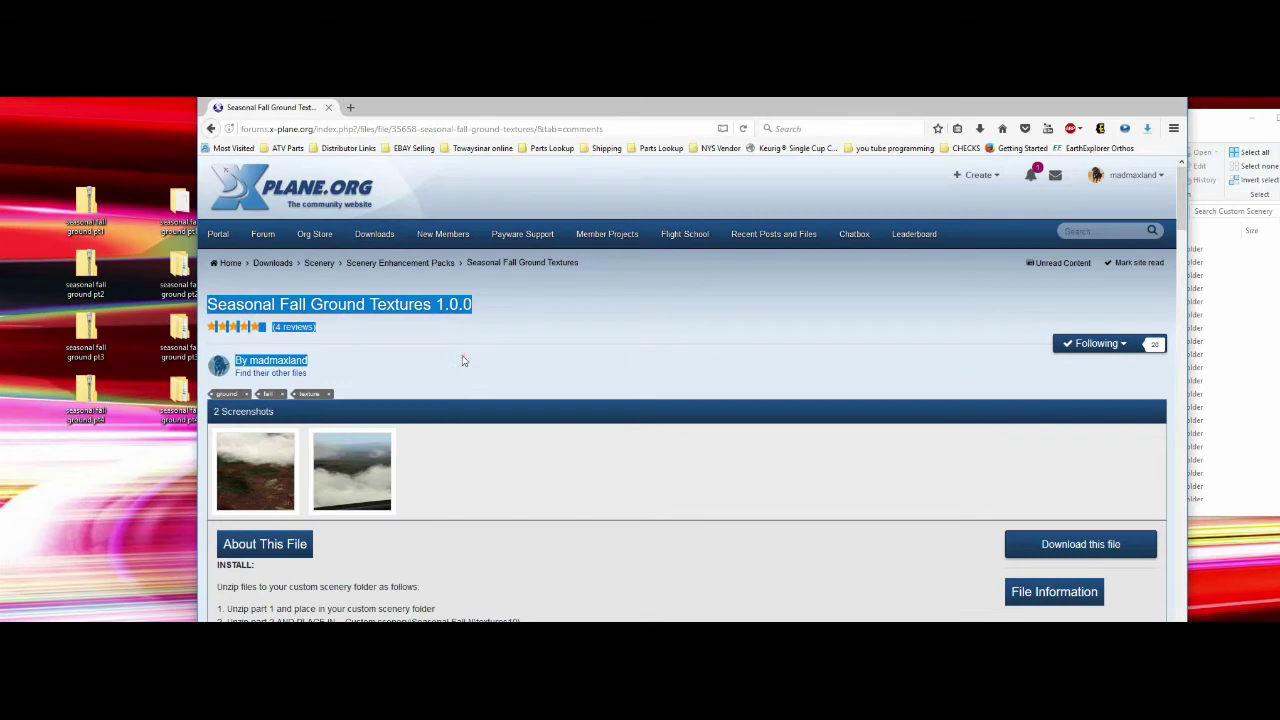
{"action": "left_click", "coordinate": [281, 476]}
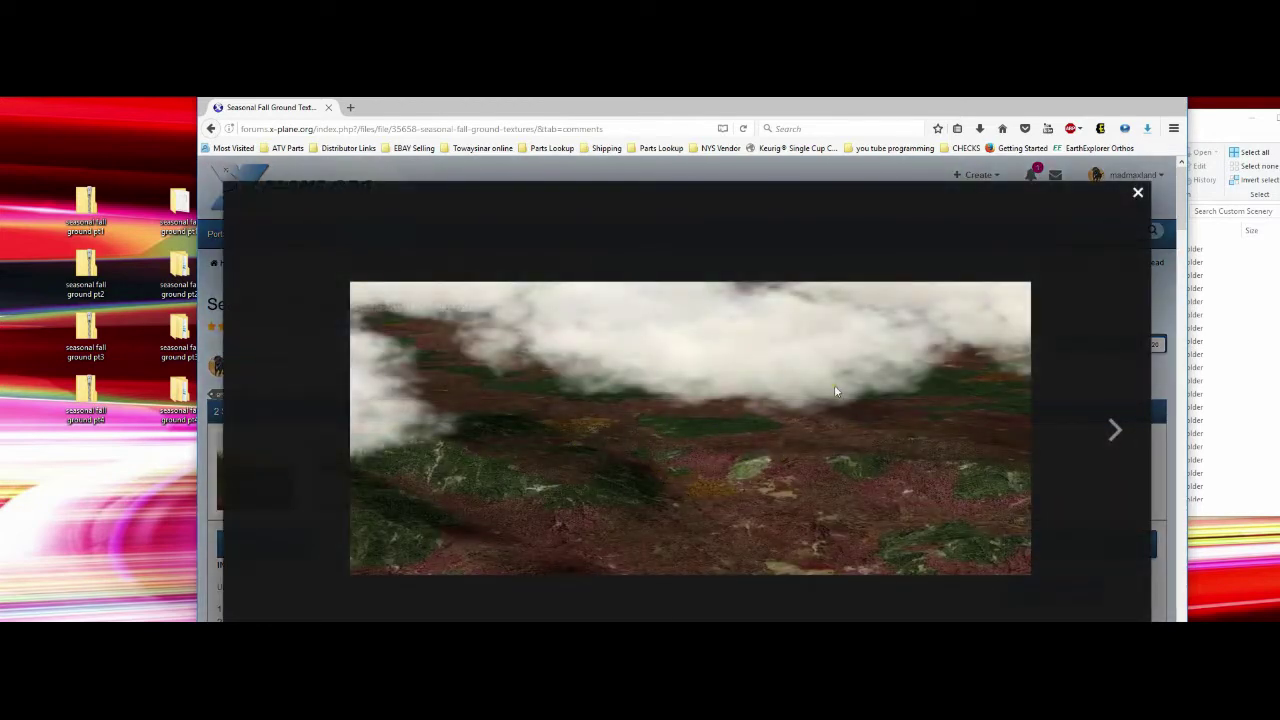
{"action": "left_click", "coordinate": [1138, 195]}
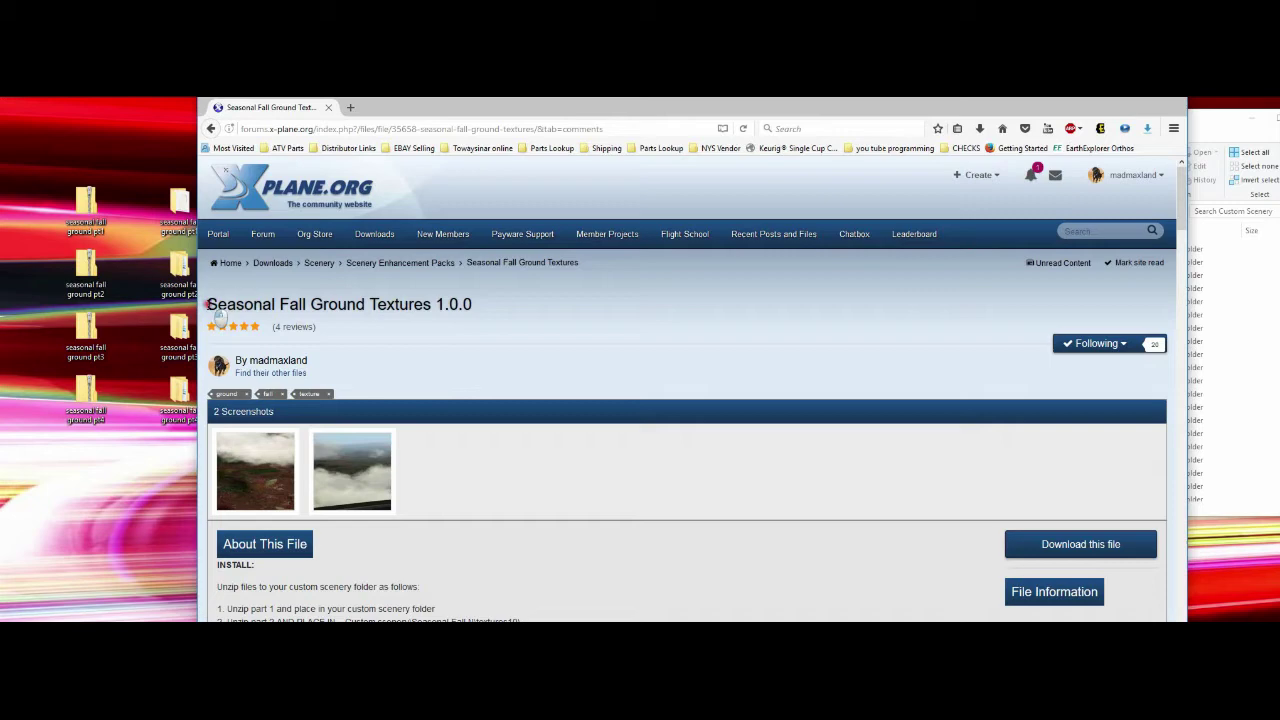
{"action": "left_click_drag", "start_coordinate": [208, 304], "coordinate": [479, 372]}
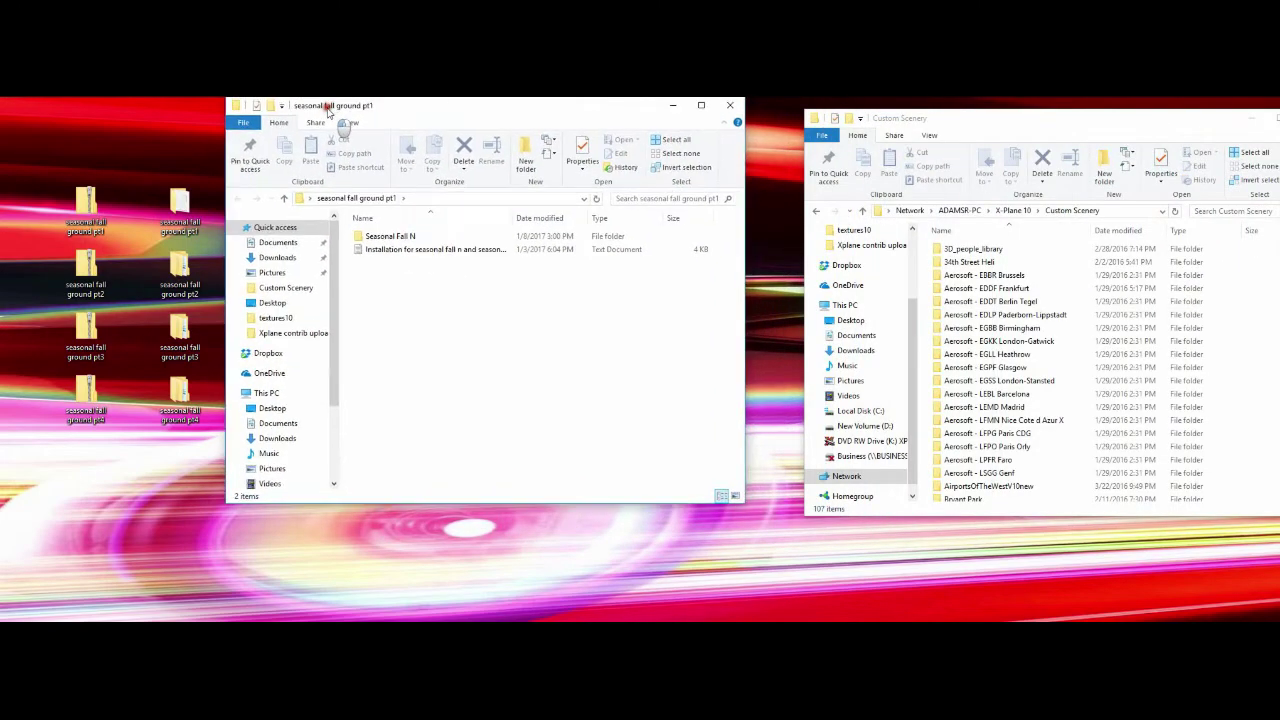
Copy Seasonal Fall N into Custom Scenery and open the seasonal fall ground pt2 folder
{"action": "left_click", "coordinate": [405, 238]}
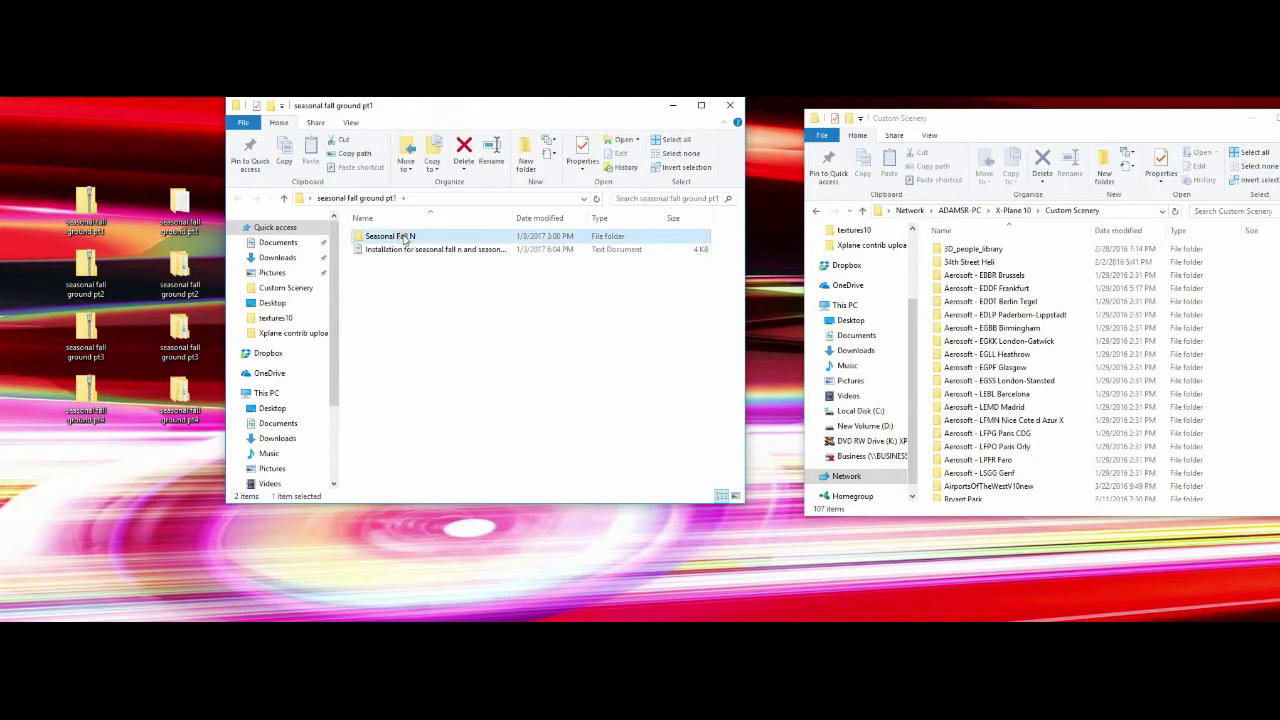
{"action": "left_click_drag", "start_coordinate": [405, 238], "coordinate": [1279, 380]}
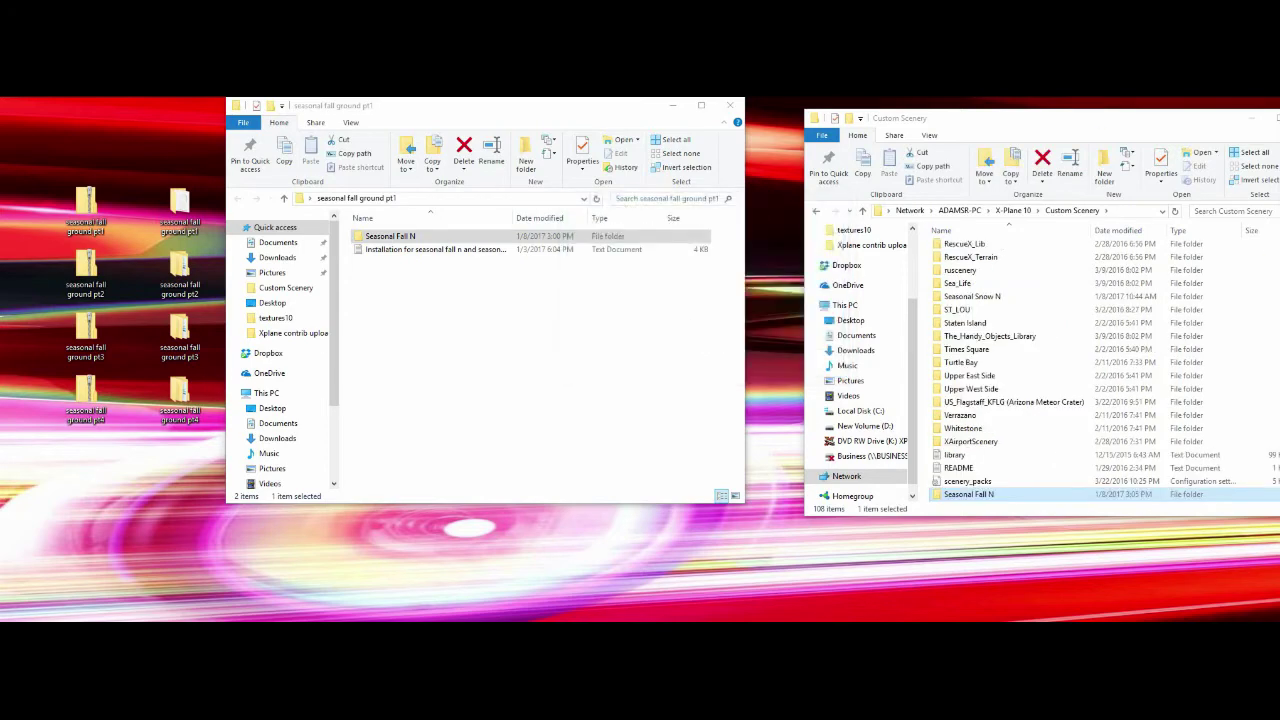
{"action": "double_click", "coordinate": [190, 280]}
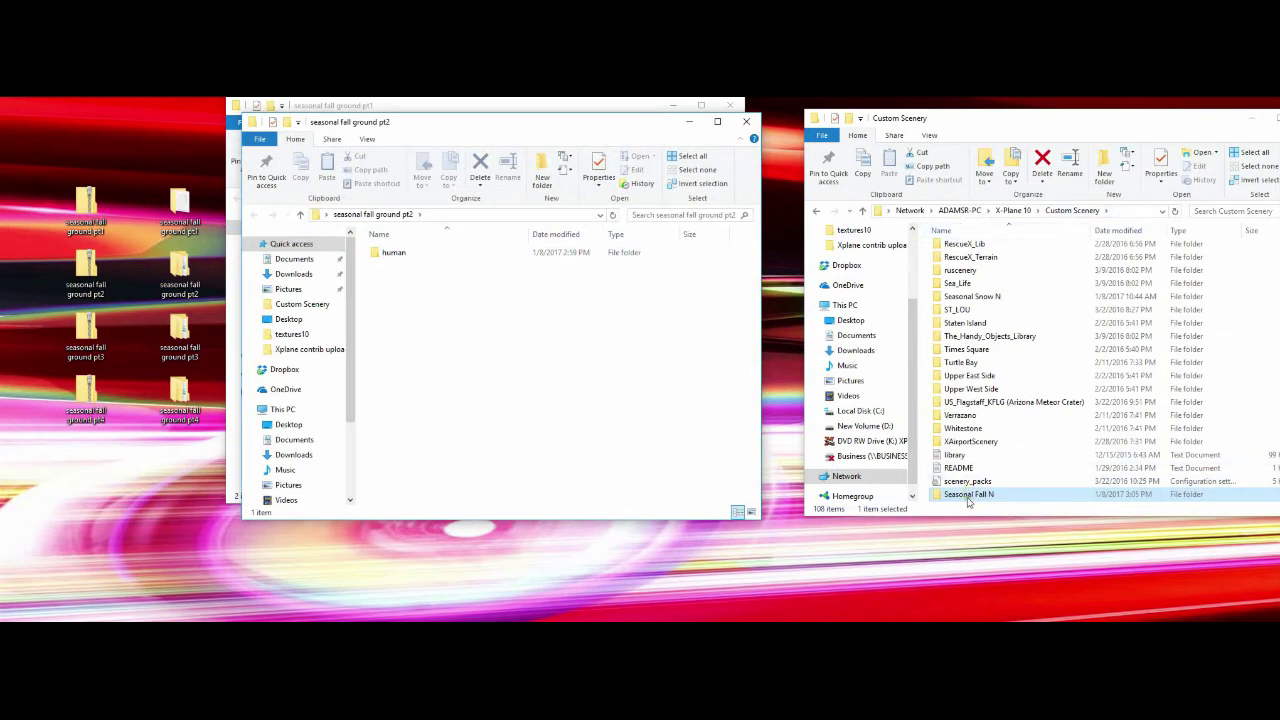
Open Seasonal Fall N's textures10 folder and copy pt2's human folder (121 items) into it
{"action": "double_click", "coordinate": [972, 495]}
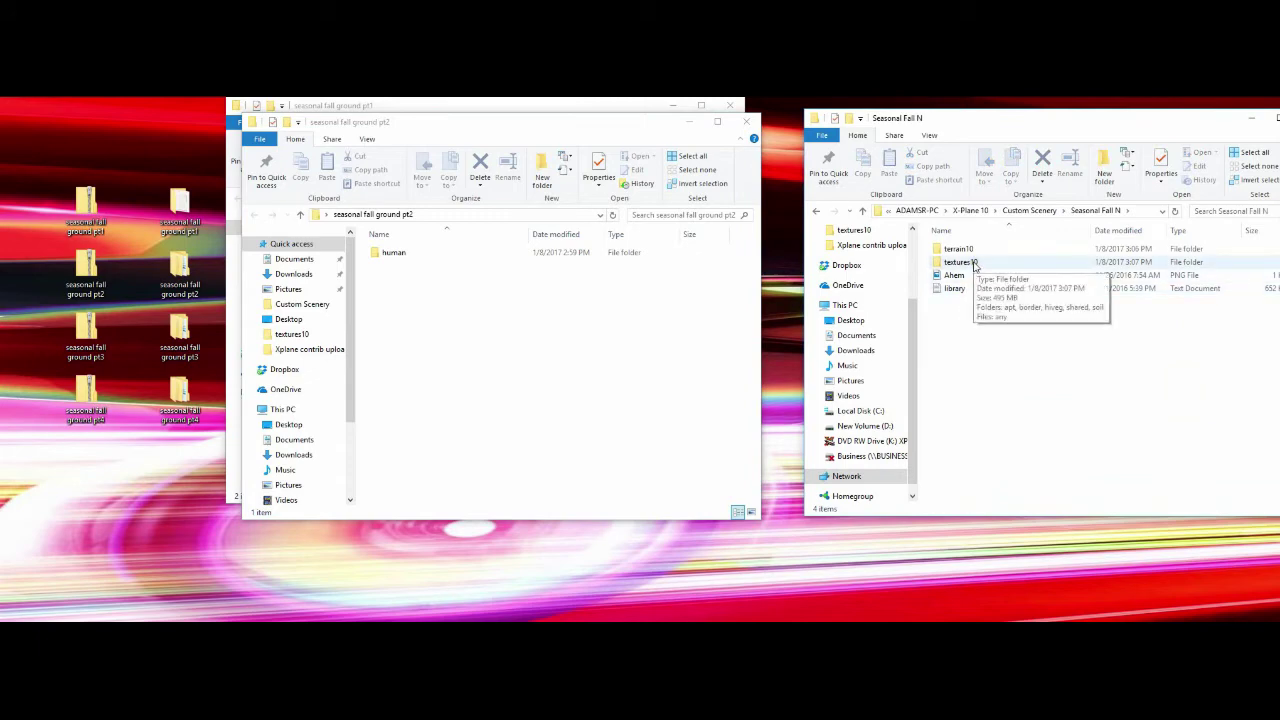
{"action": "double_click", "coordinate": [973, 262]}
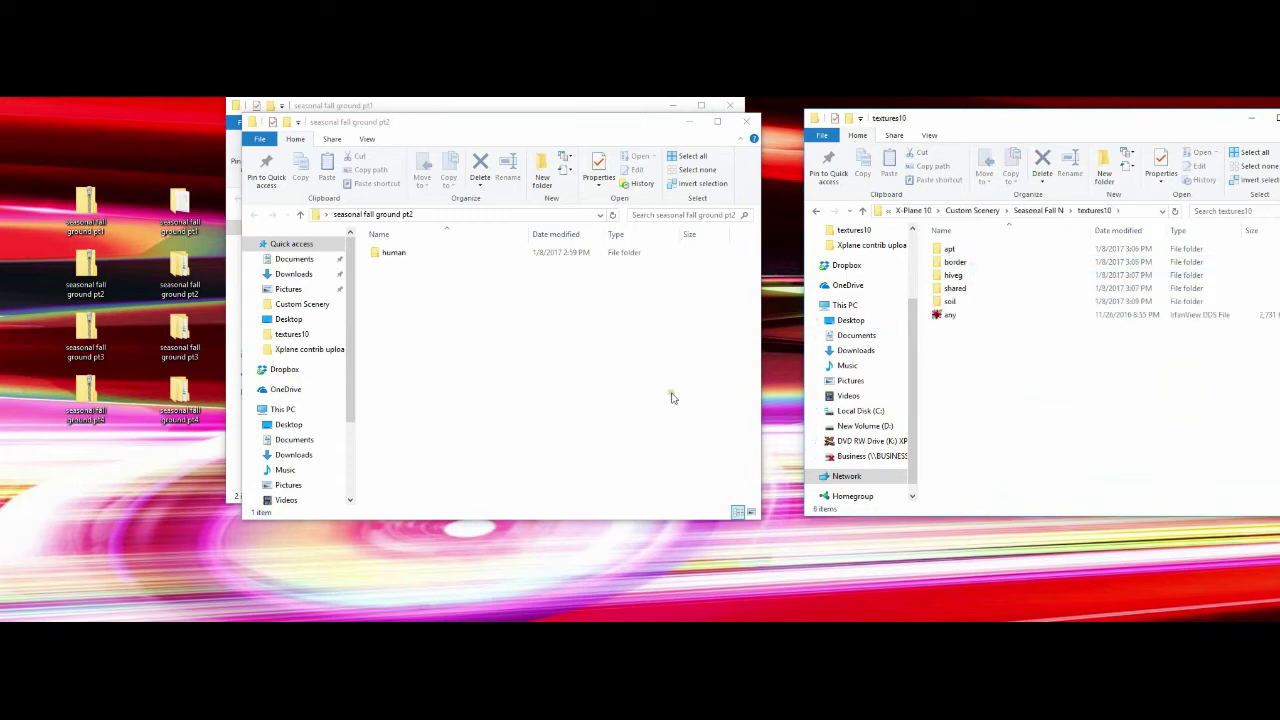
{"action": "left_click", "coordinate": [397, 253]}
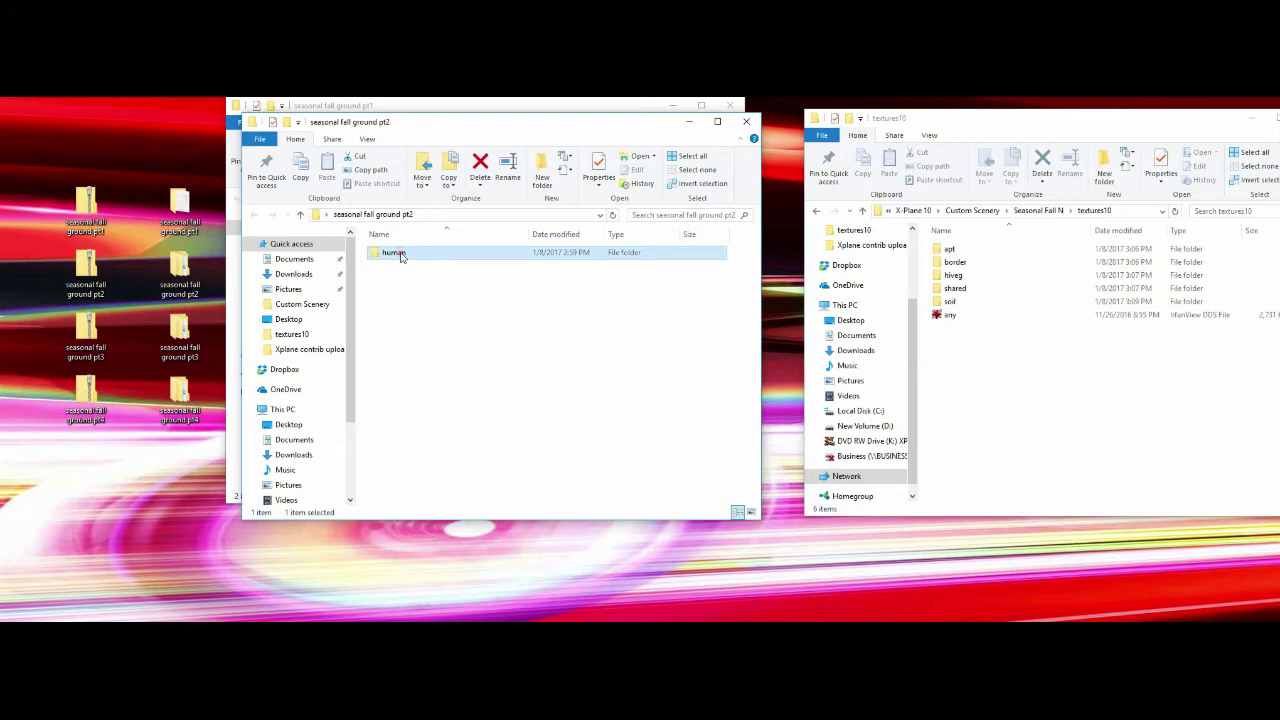
{"action": "left_click", "coordinate": [400, 254]}
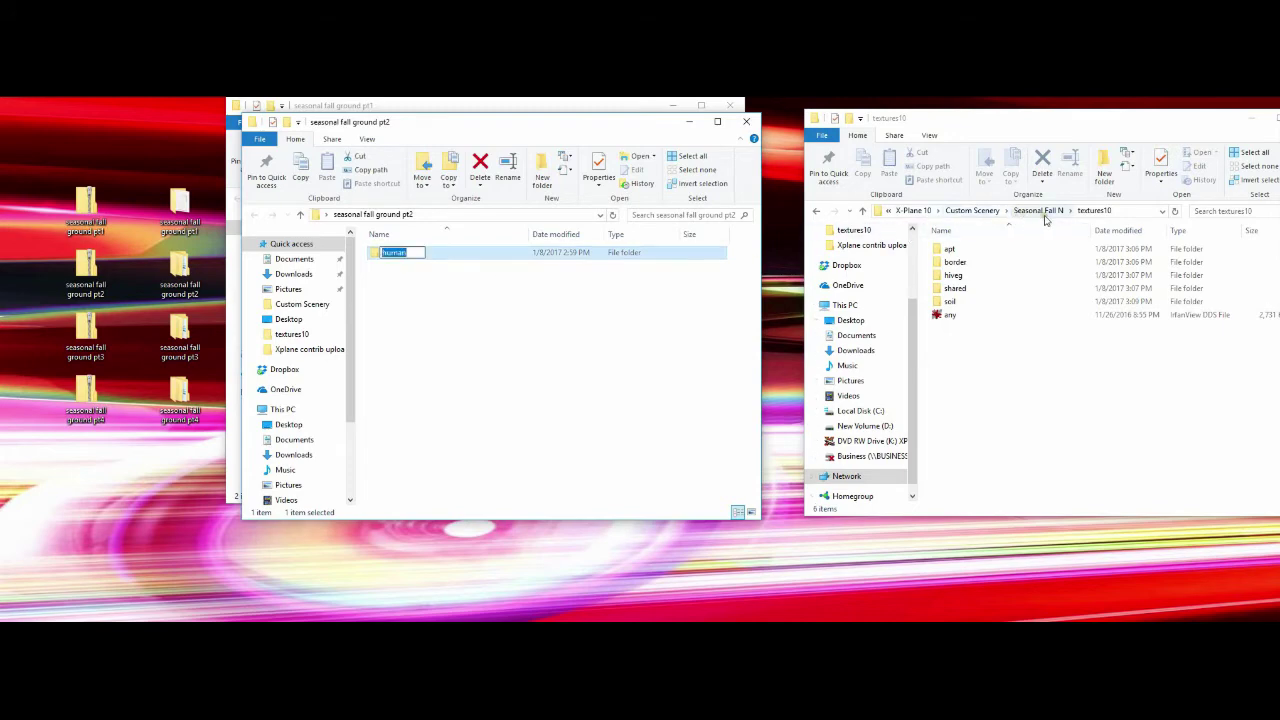
{"action": "left_click", "coordinate": [406, 254]}
{"action": "key", "text": "Return"}
{"action": "left_click_drag", "start_coordinate": [373, 252], "coordinate": [995, 440]}
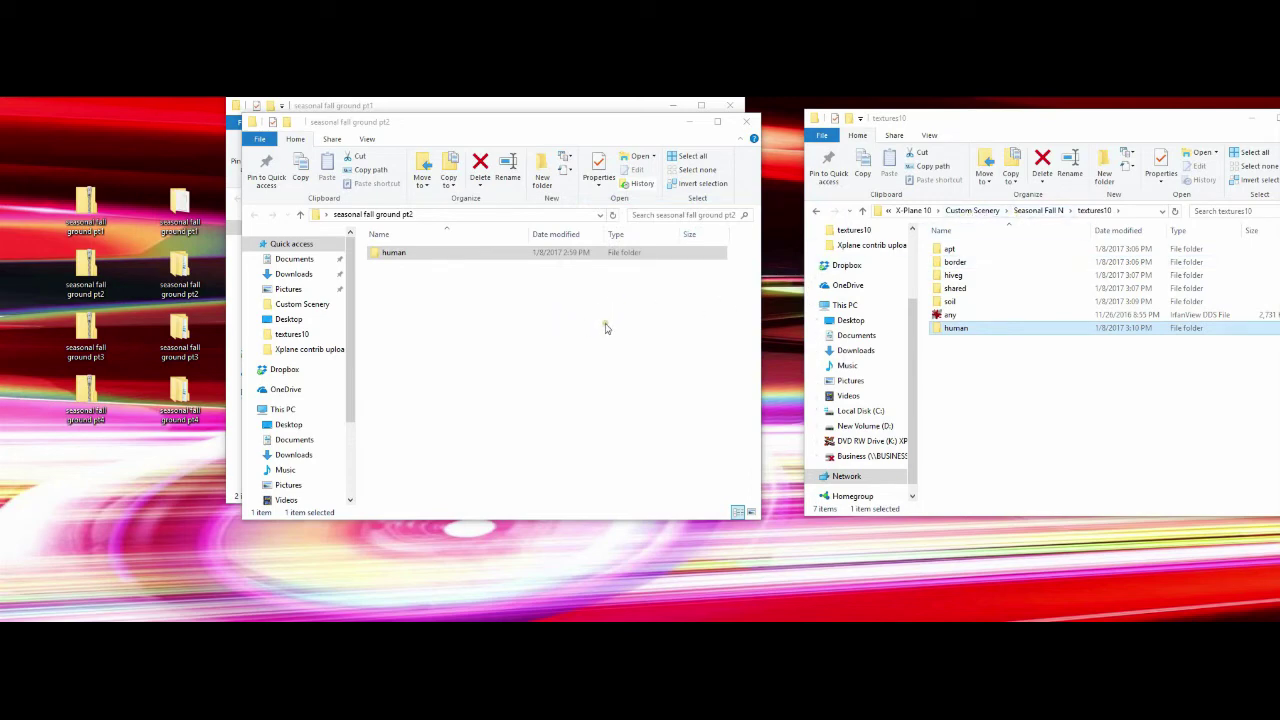
Open the pt3 and pt4 folders, then copy pt3's loveg folder into textures10
{"action": "double_click", "coordinate": [174, 334]}
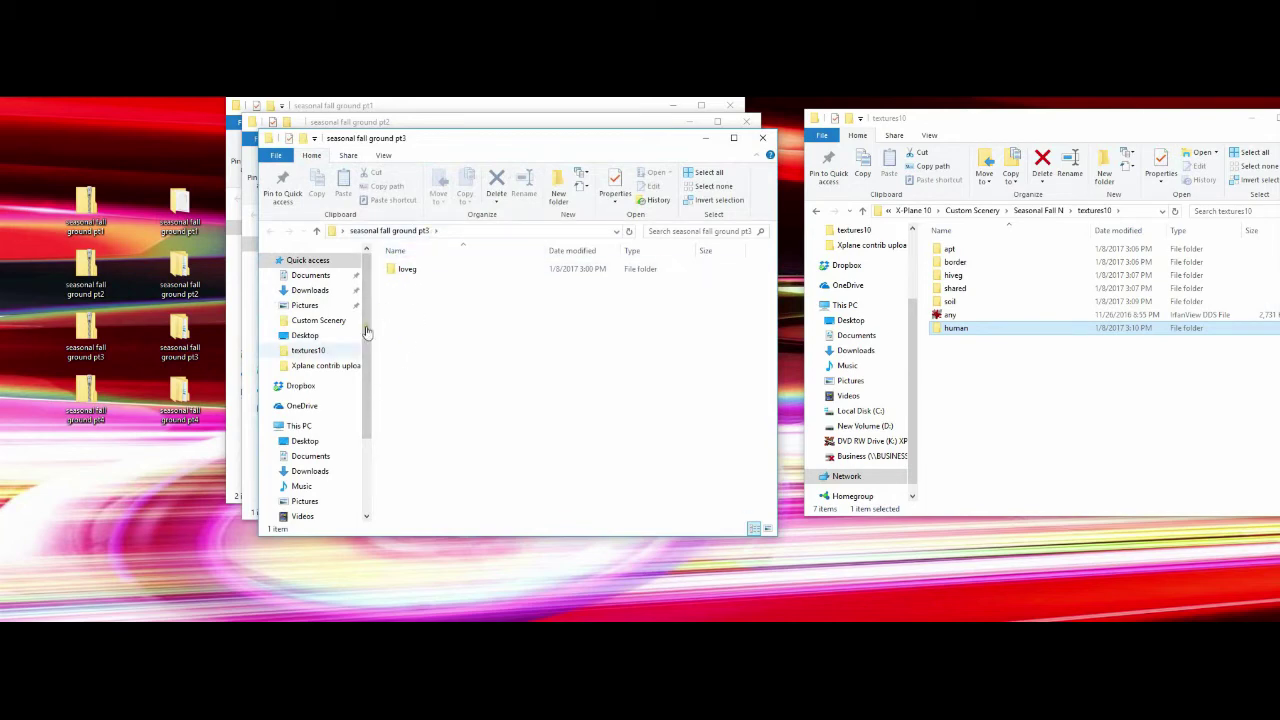
{"action": "double_click", "coordinate": [180, 400]}
{"action": "left_click_drag", "start_coordinate": [447, 156], "coordinate": [367, 322]}
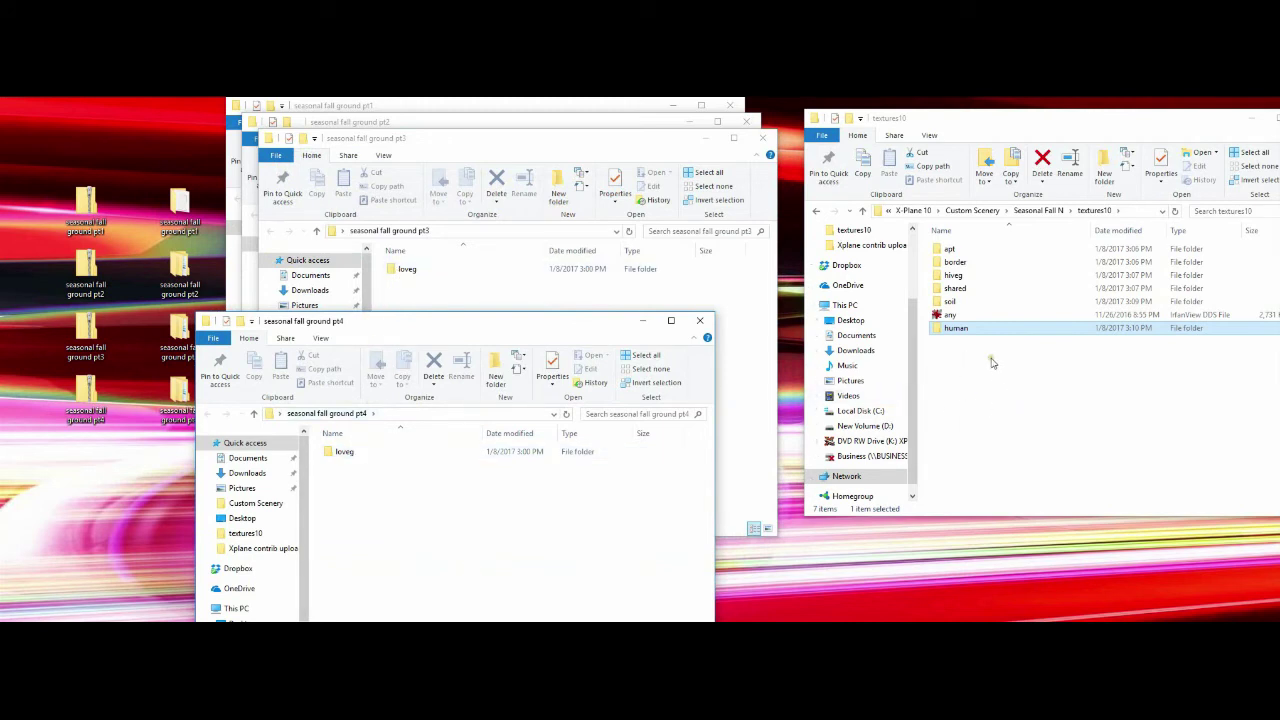
{"action": "left_click", "coordinate": [700, 320]}
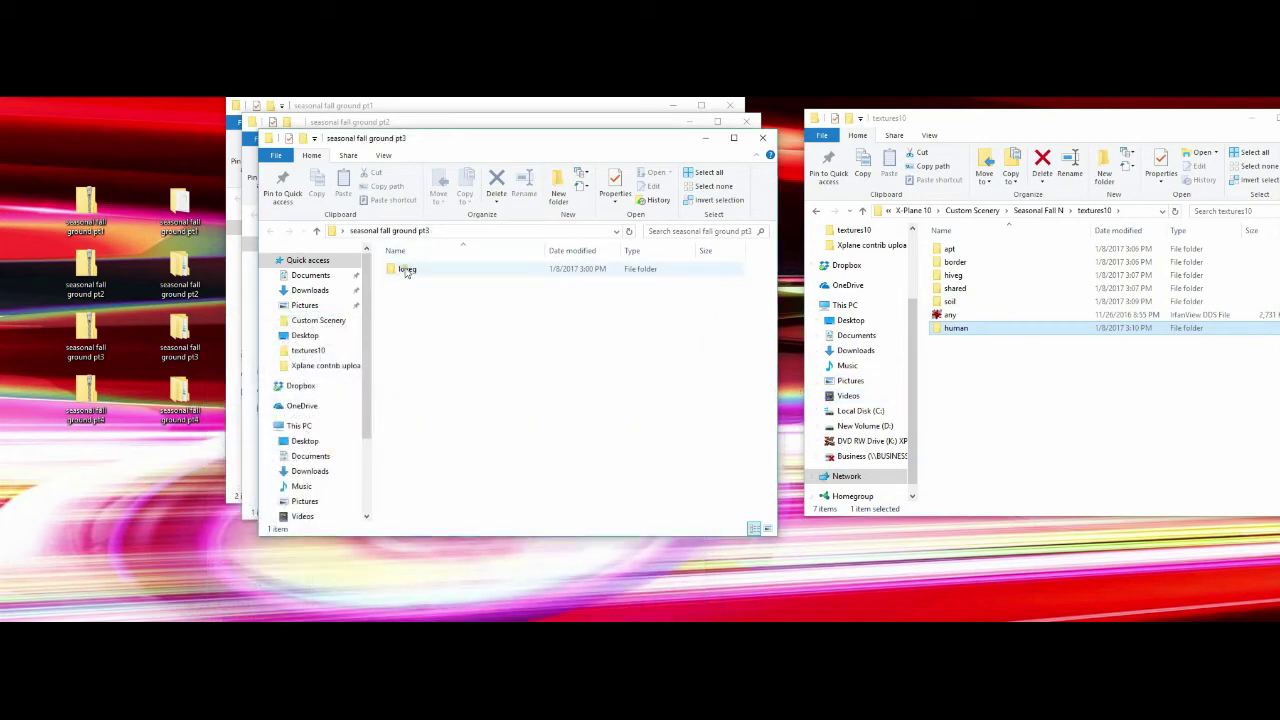
{"action": "left_click", "coordinate": [407, 270]}
{"action": "left_click_drag", "start_coordinate": [407, 270], "coordinate": [996, 441]}
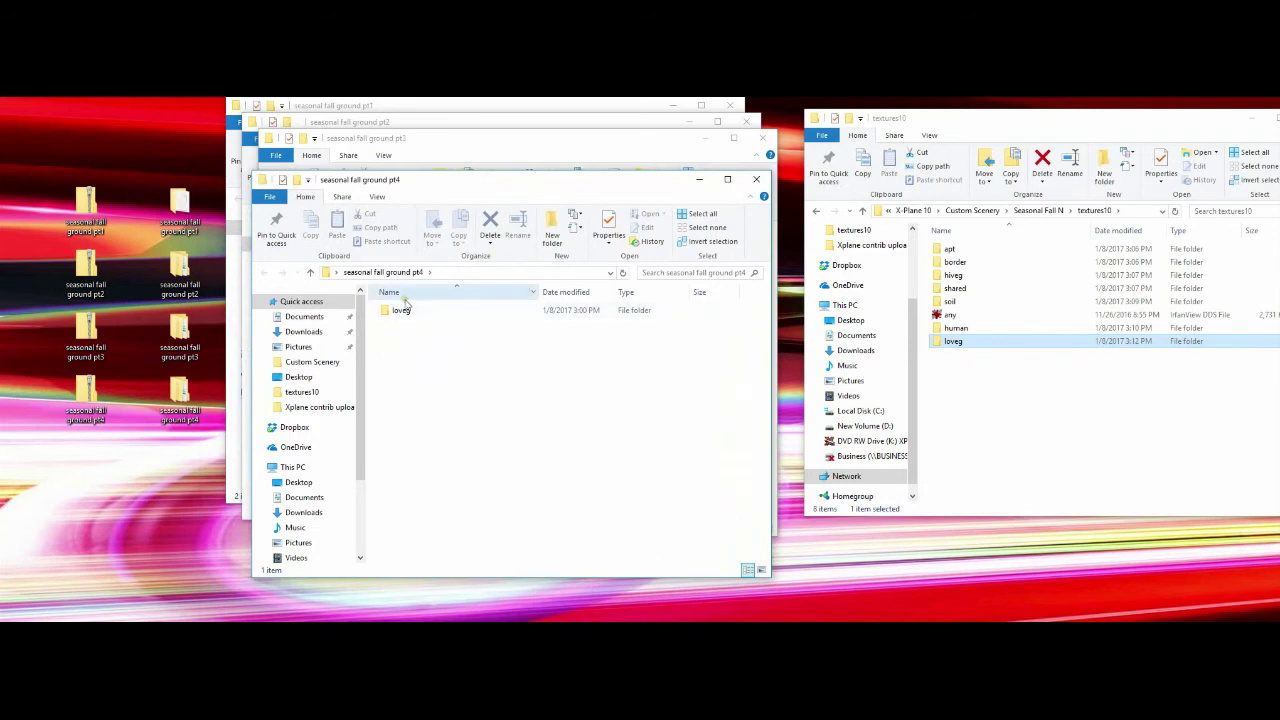
Copy pt4's loveg folder (33 items) into textures10, merging with the existing loveg
{"action": "left_click", "coordinate": [964, 380]}
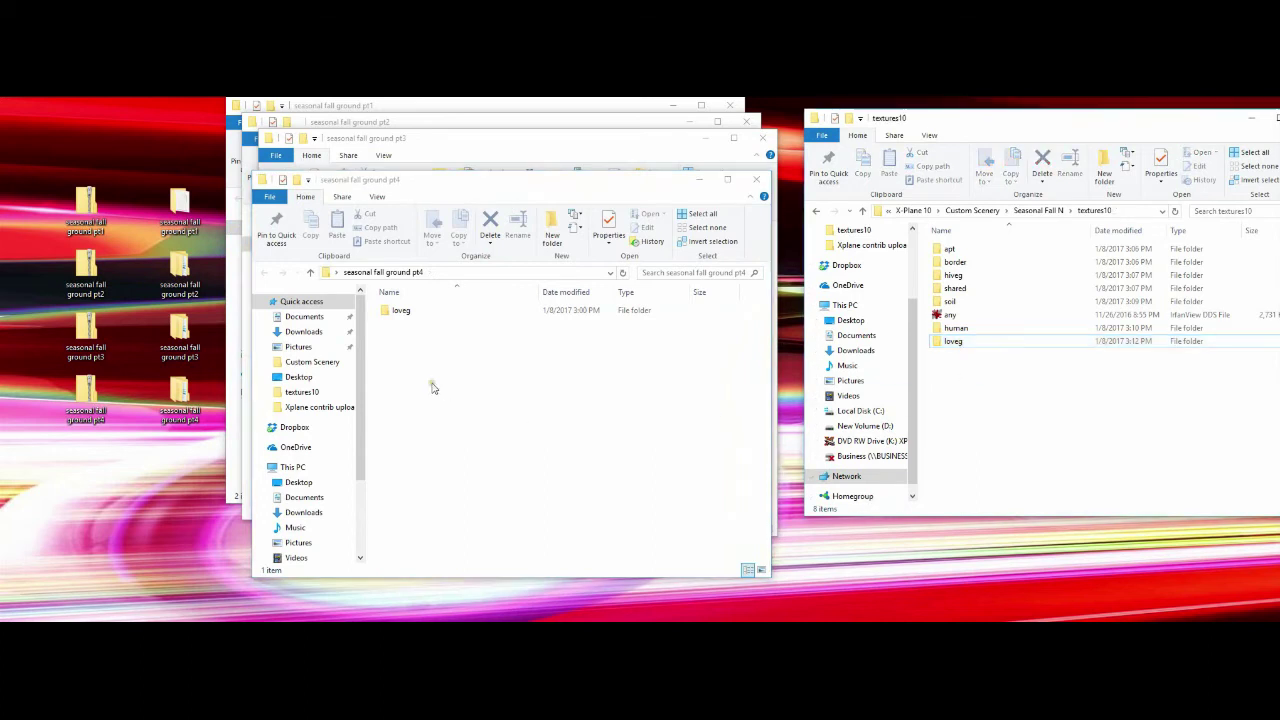
{"action": "left_click", "coordinate": [405, 312]}
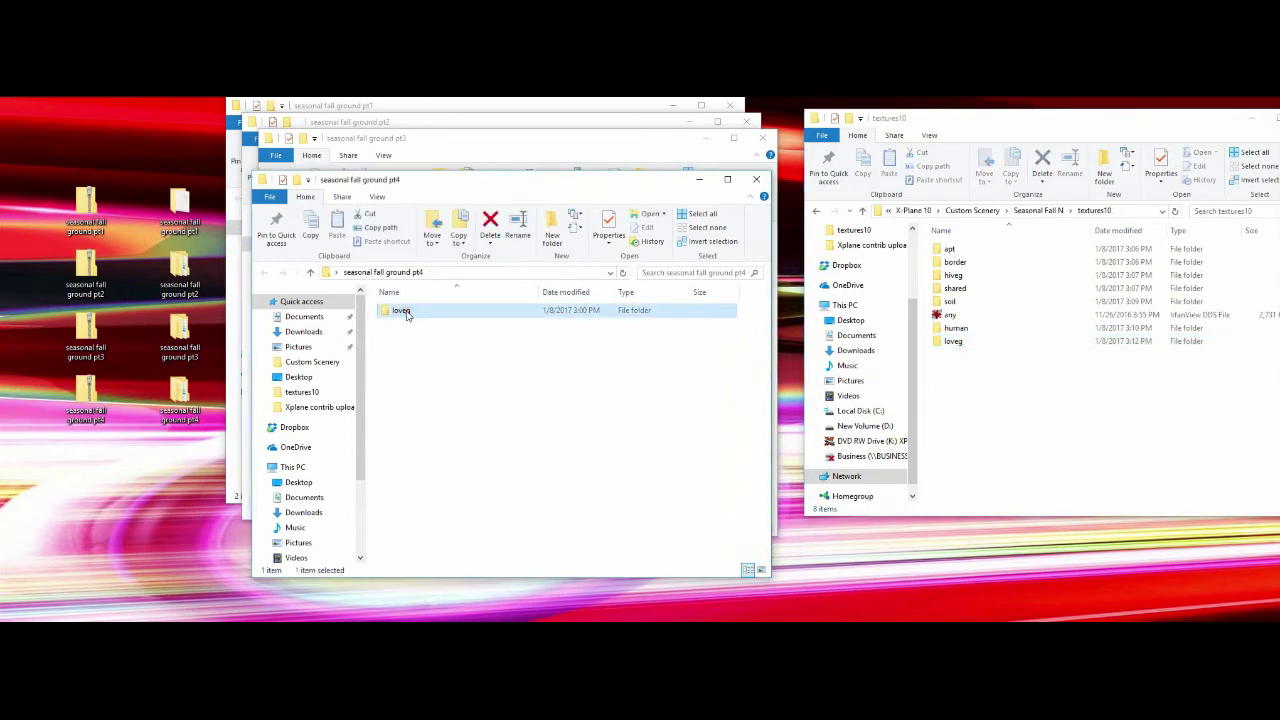
{"action": "left_click_drag", "start_coordinate": [407, 314], "coordinate": [1052, 440]}
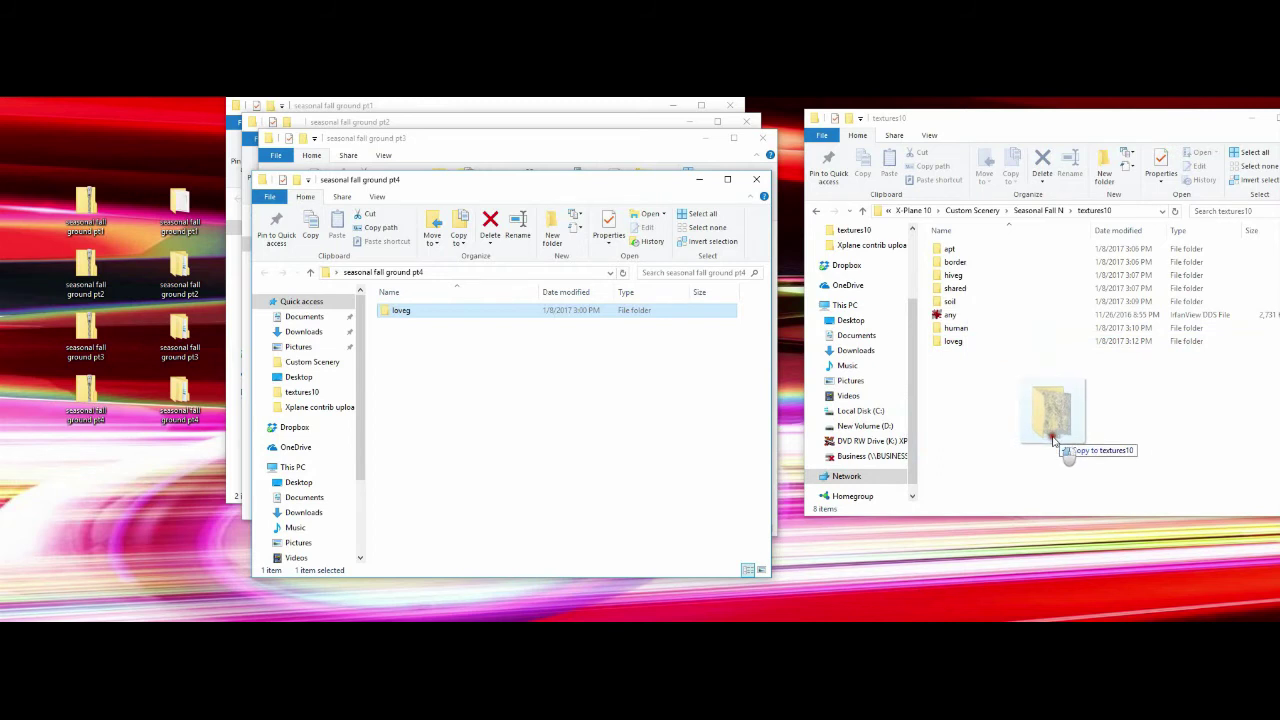
{"action": "left_click_drag", "start_coordinate": [1052, 440], "coordinate": [1052, 440]}
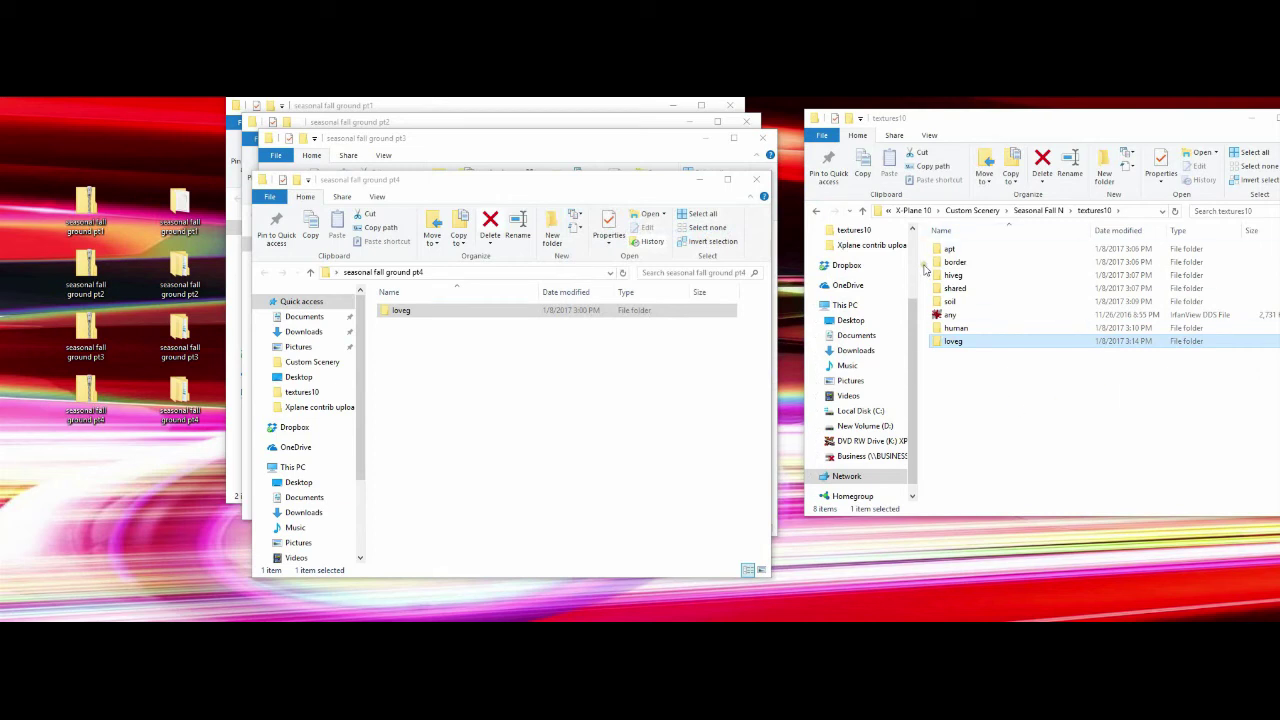
Go back up to Custom Scenery and reopen the Seasonal Fall N folder
{"action": "left_click", "coordinate": [863, 211]}
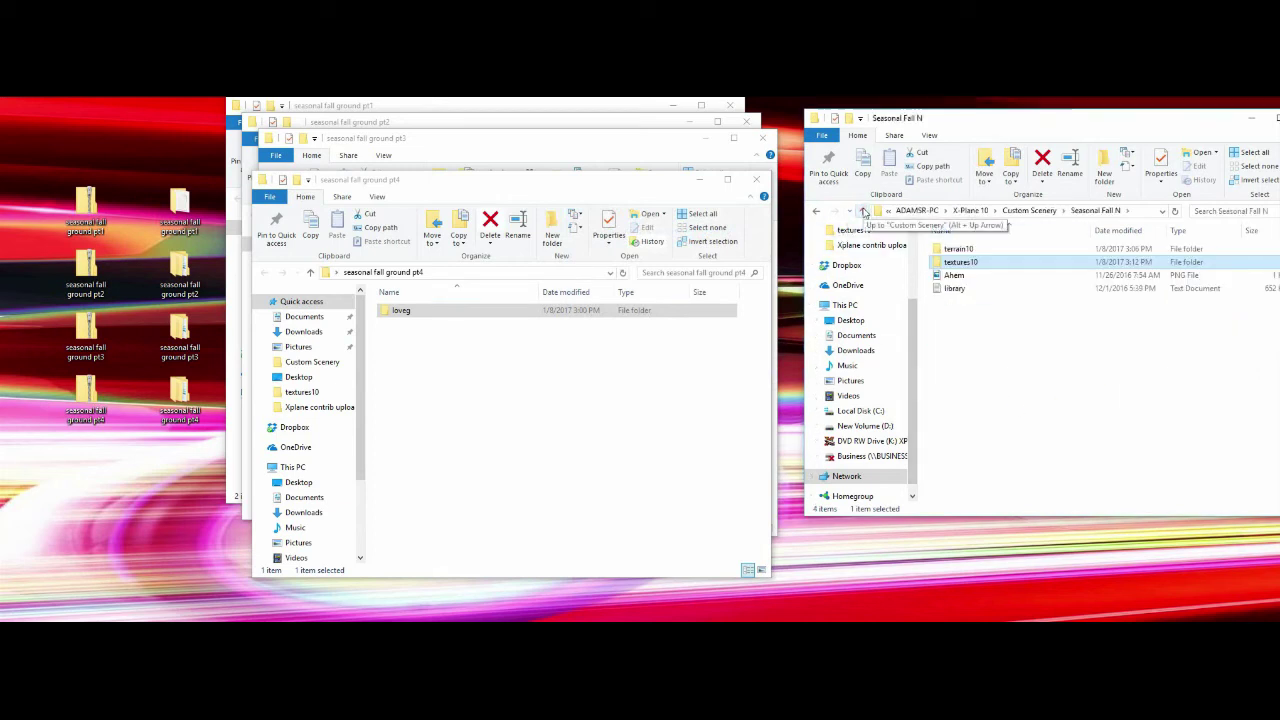
{"action": "left_click", "coordinate": [863, 211]}
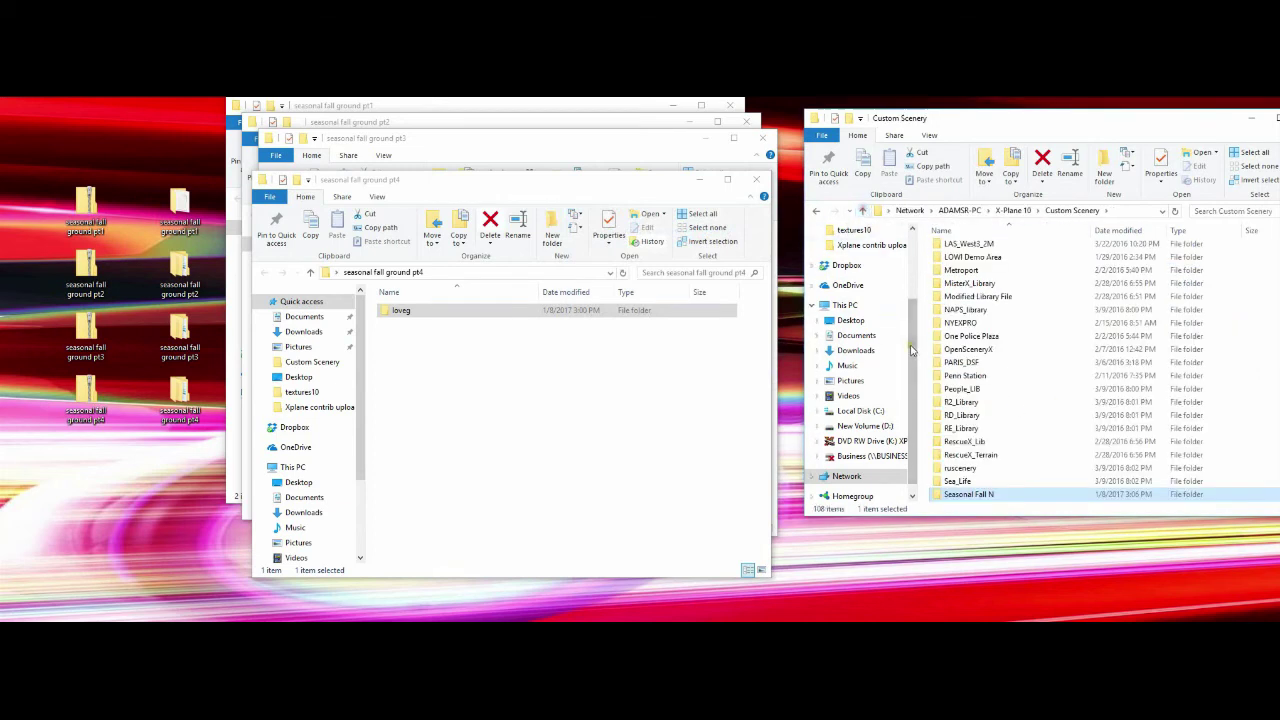
{"action": "double_click", "coordinate": [988, 494]}
Keep the textures10 folder name unchanged by re-entering 'textures10'
{"action": "left_click", "coordinate": [968, 262]}
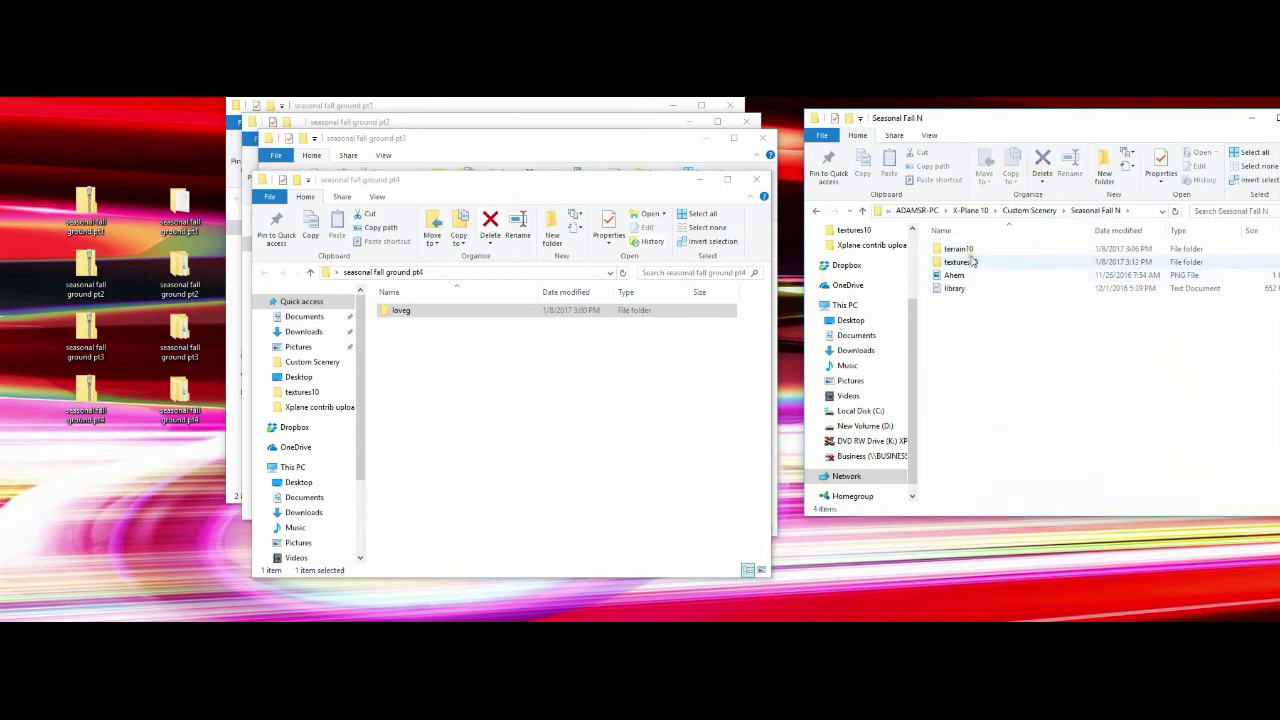
{"action": "left_click", "coordinate": [970, 264]}
{"action": "type", "text": "10"}
{"action": "key", "text": "Return"}
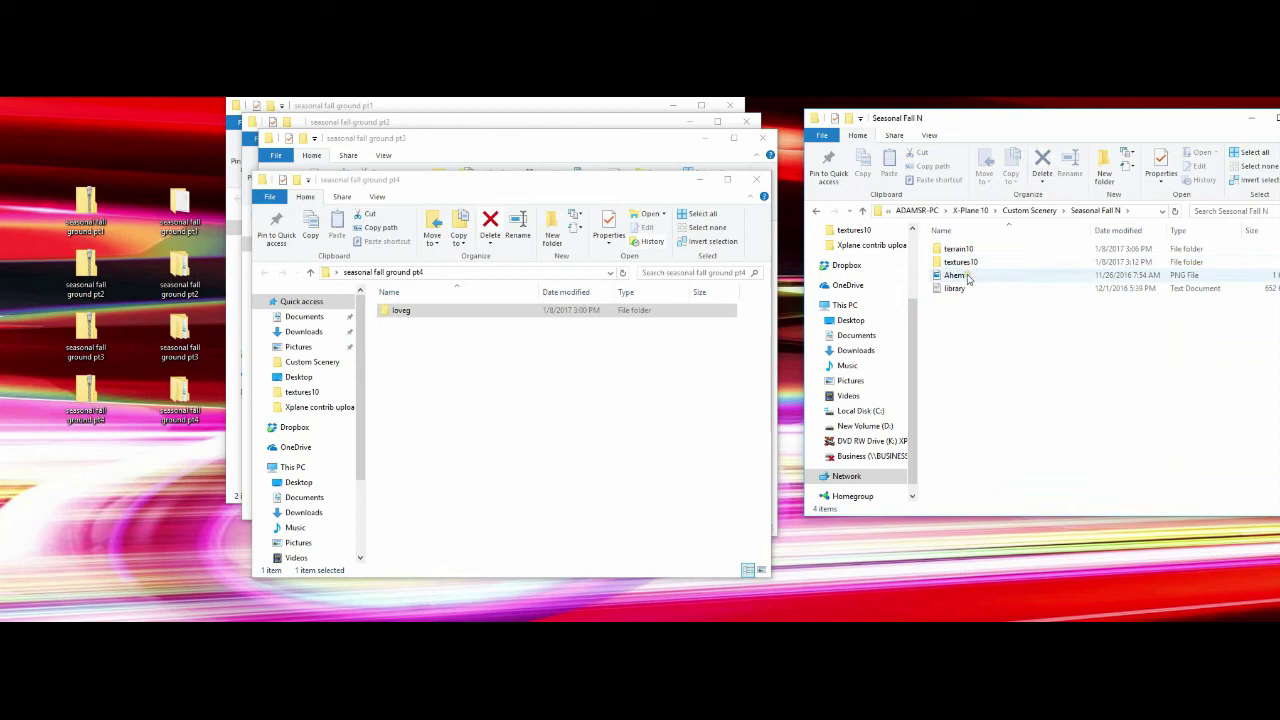